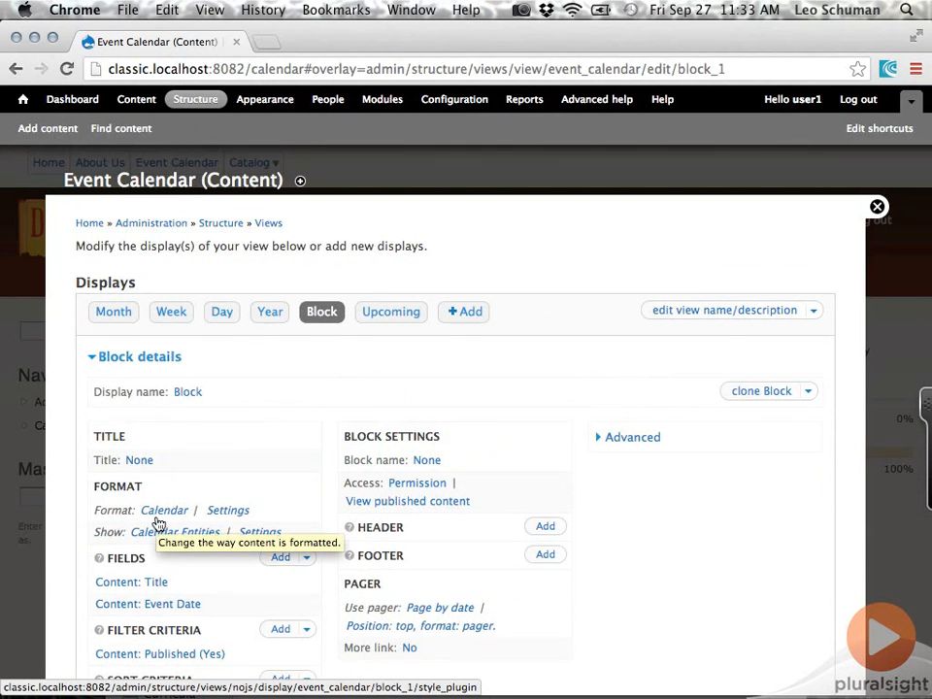
Step: Review the settings of the Upcoming display in the Event Calendar view, including its fields, filter and sort criteria
left_click(414, 315)
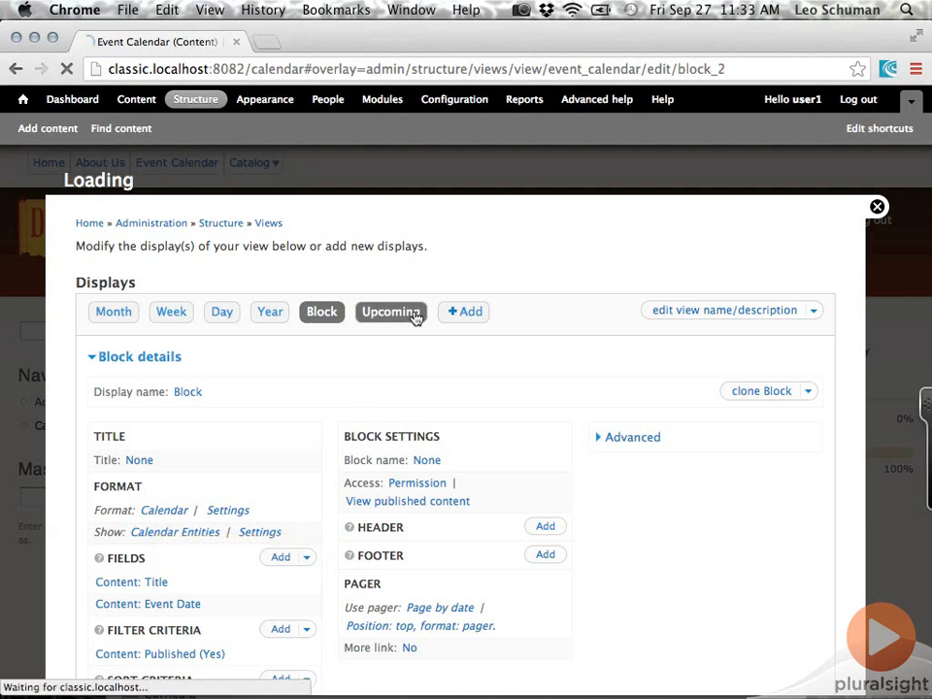
scroll(308, 444, "down", 4)
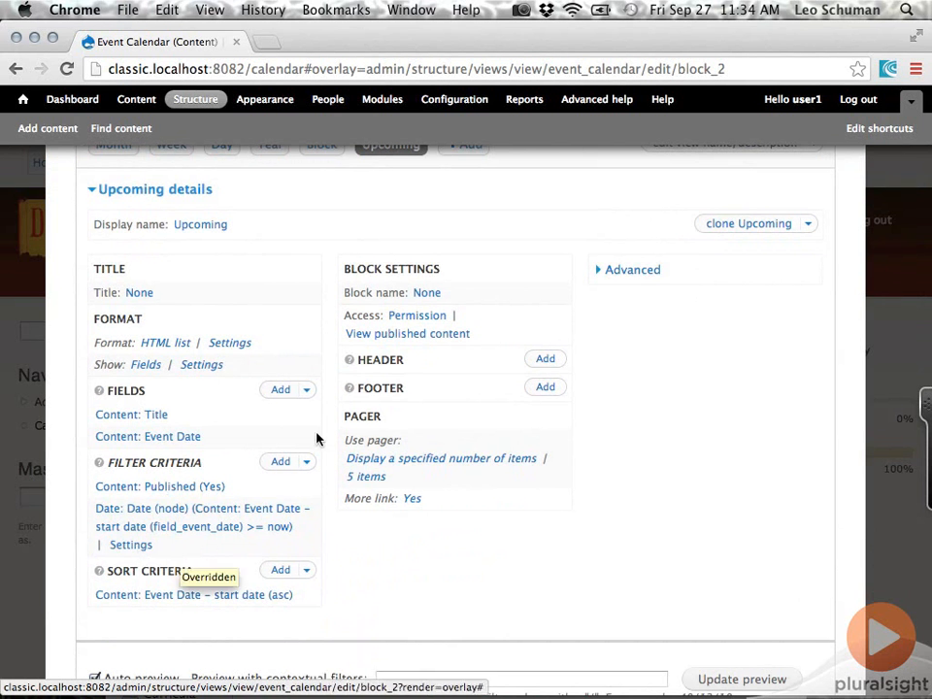
scroll(316, 427, "up", 4)
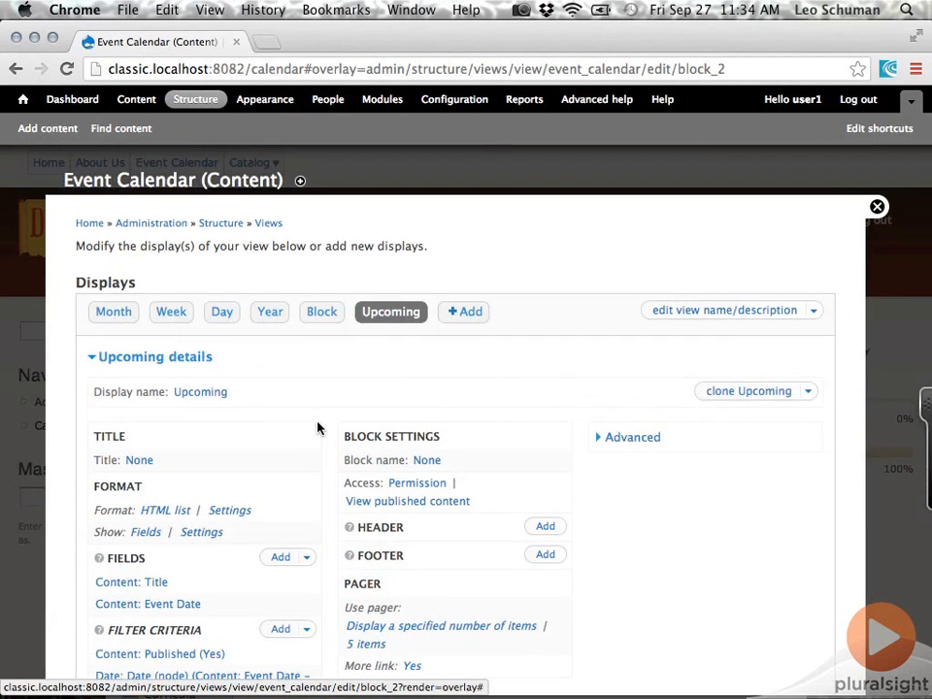
Step: On the site's block administration page, assign the View: Event Calendar and View: Event Calendar: Upcoming blocks to the Left sidebar region
left_click(207, 109)
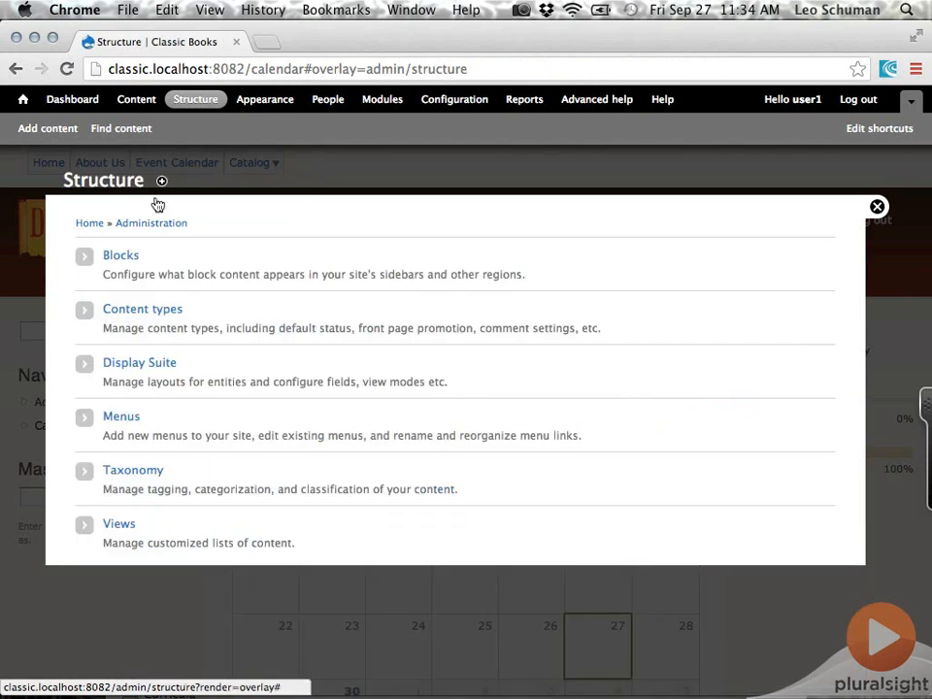
left_click(123, 257)
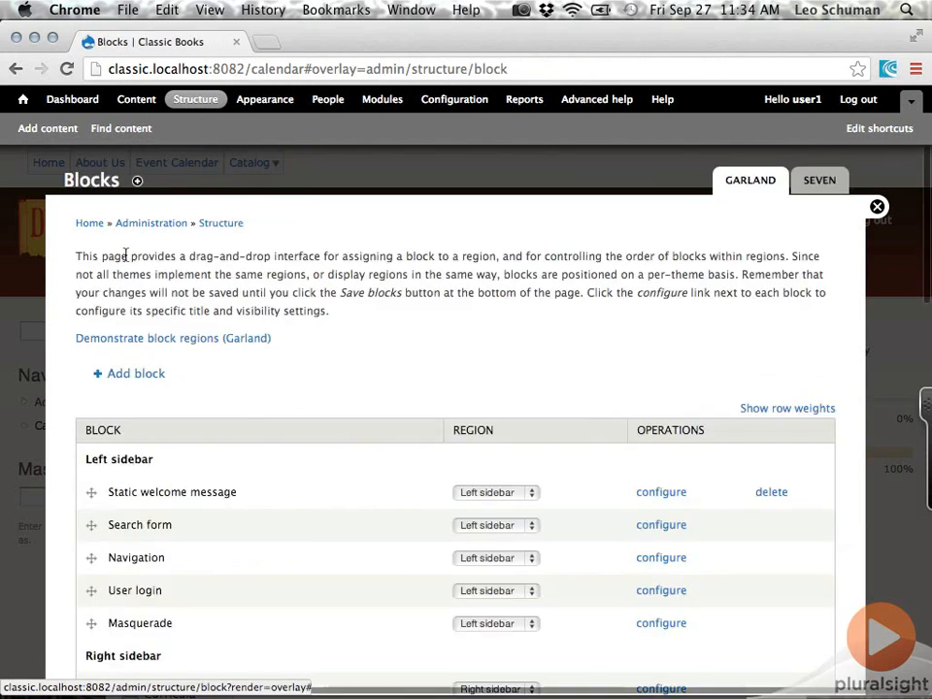
scroll(57, 422, "down", 10)
scroll(57, 423, "down", 6)
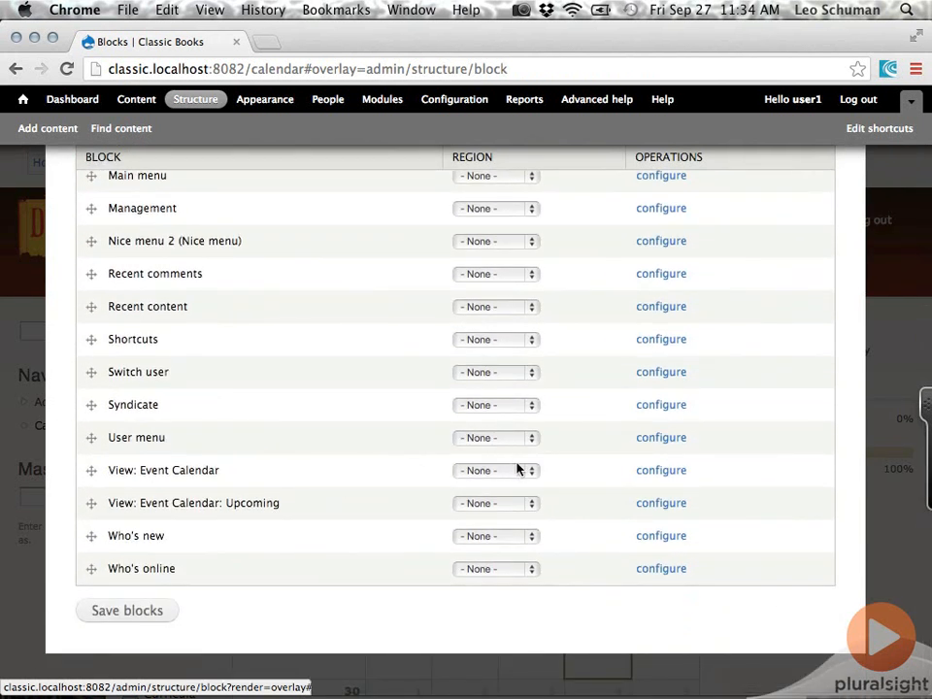
left_click(521, 471)
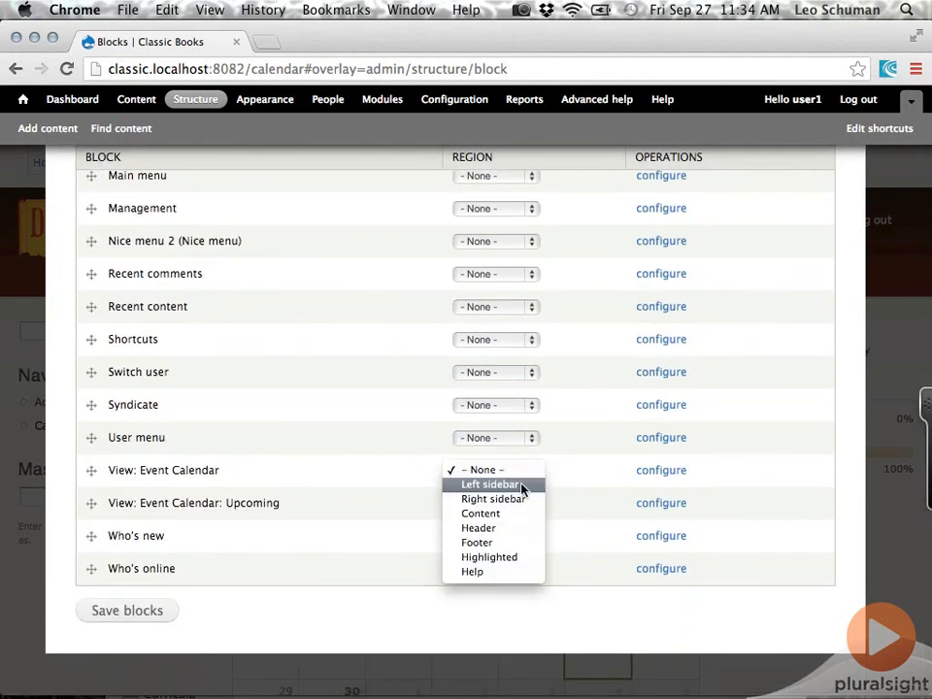
left_click(522, 484)
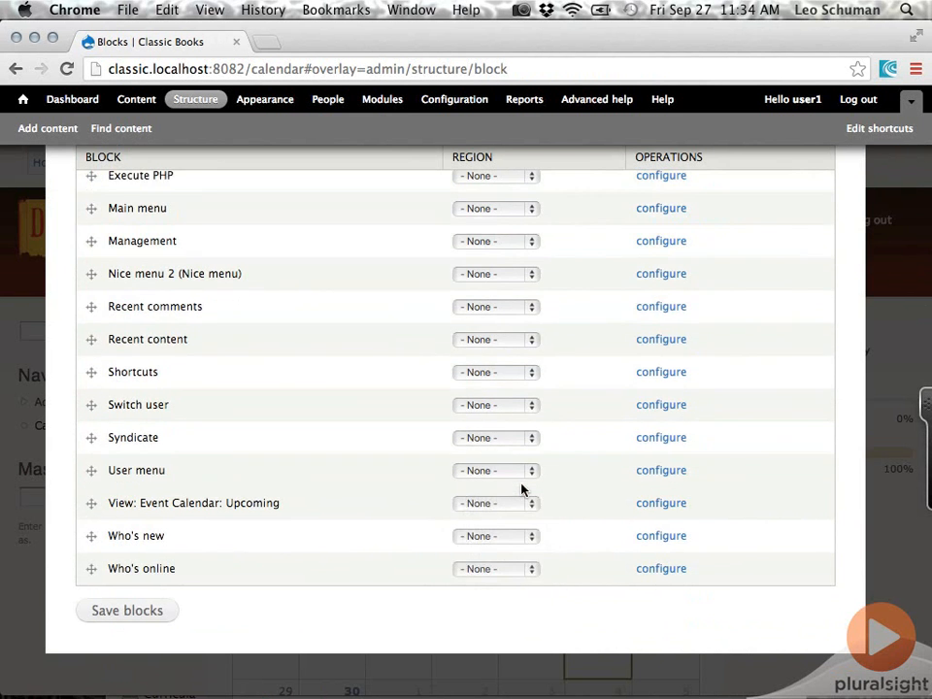
left_click(521, 504)
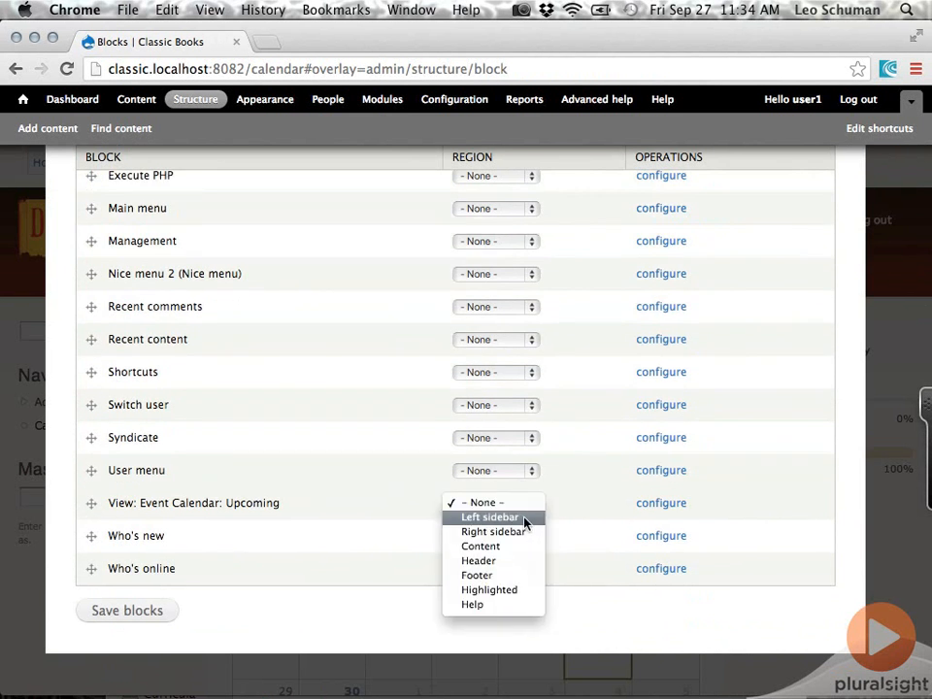
left_click(524, 519)
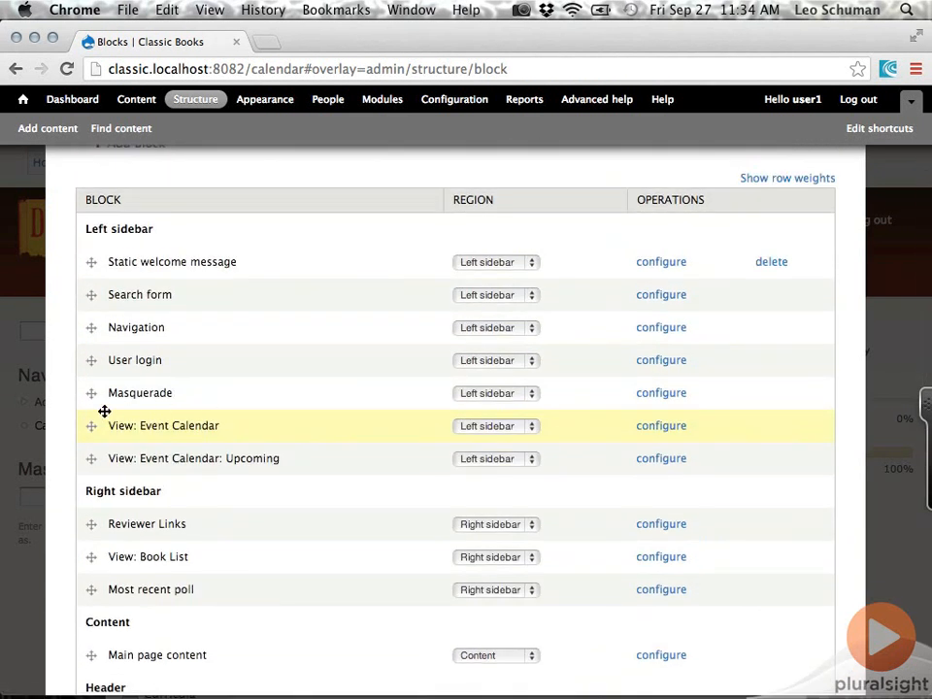
Step: Move the Event Calendar block and then the Upcoming block above Static welcome message in the Left sidebar, and save the blocks
left_click_drag(88, 427, 91, 263)
left_click_drag(92, 510, 93, 359)
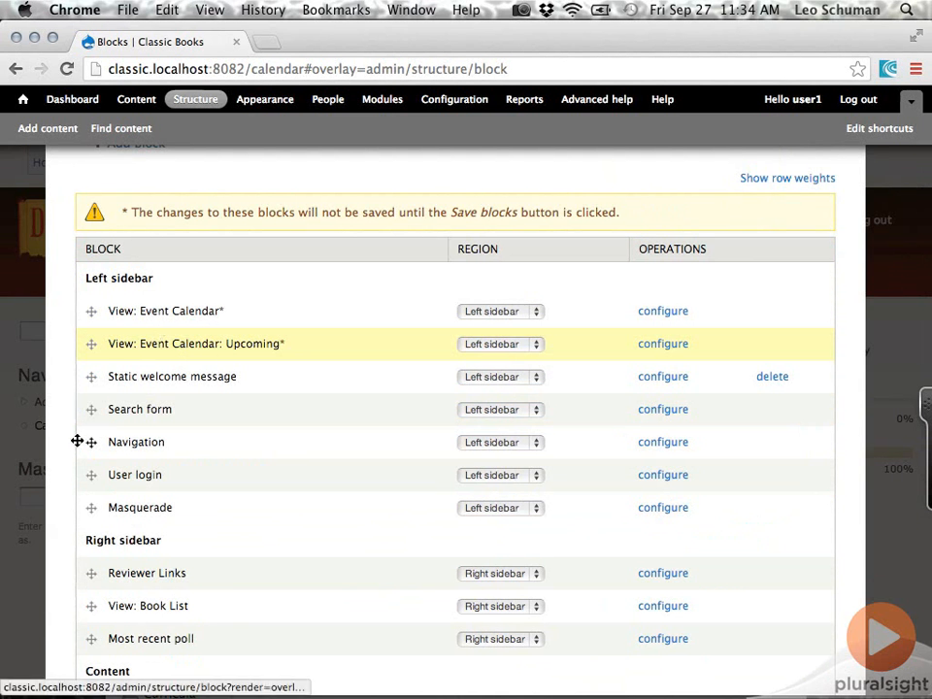
scroll(78, 442, "down", 10)
left_click(115, 611)
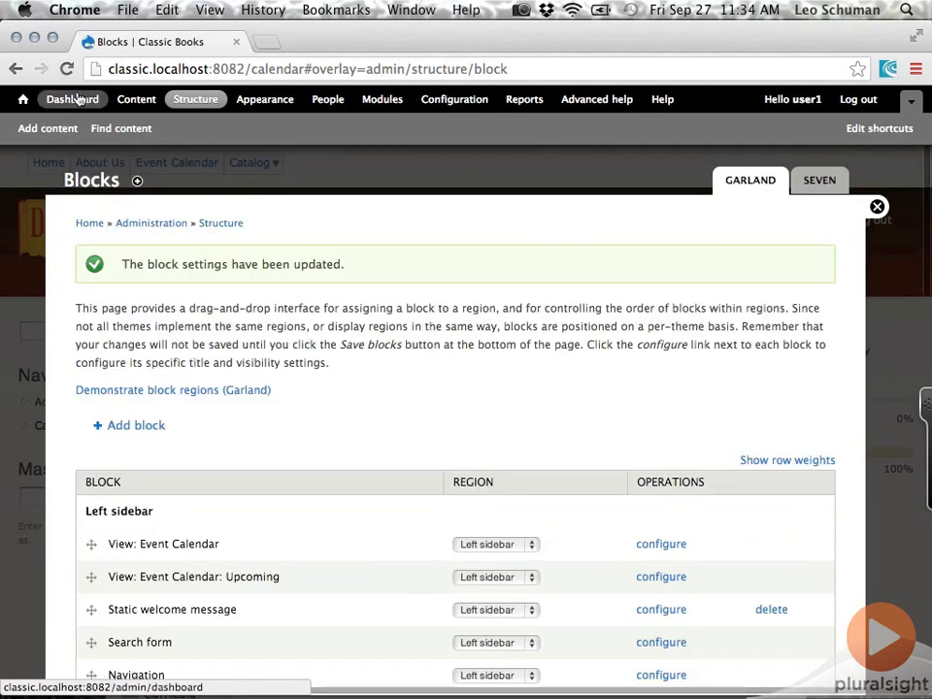
Step: Check the sidebar blocks from the home page by opening the Book Fair event, the September 30 day page and the month calendar
left_click(22, 103)
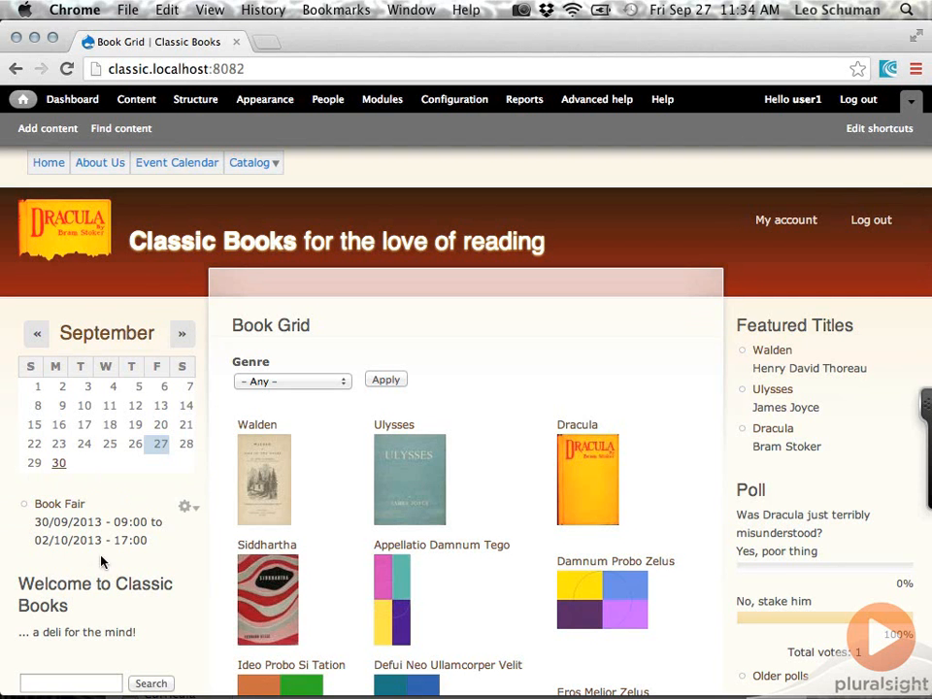
left_click(79, 508)
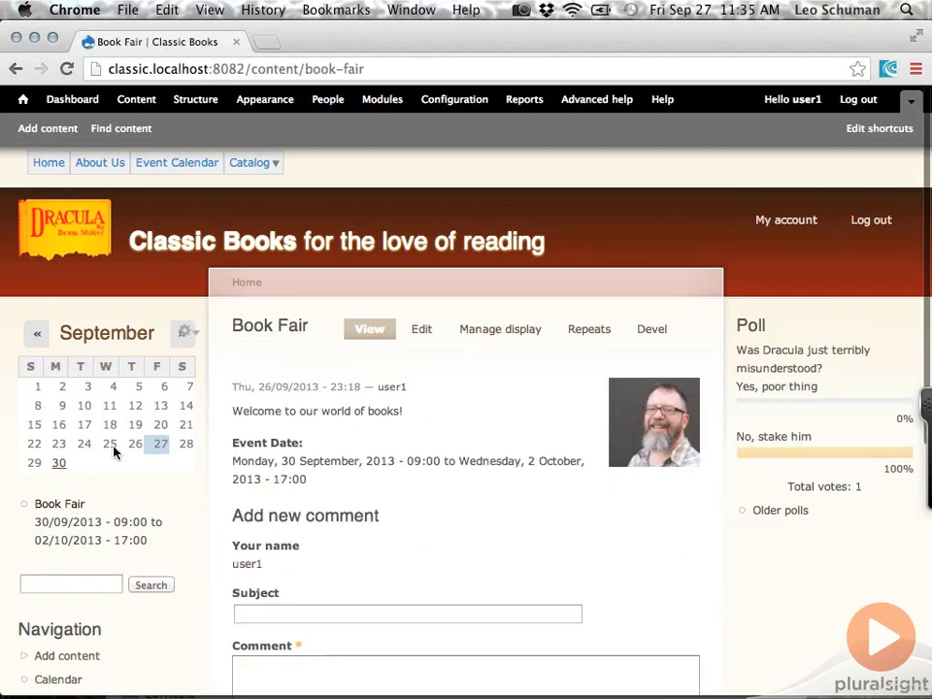
left_click(60, 468)
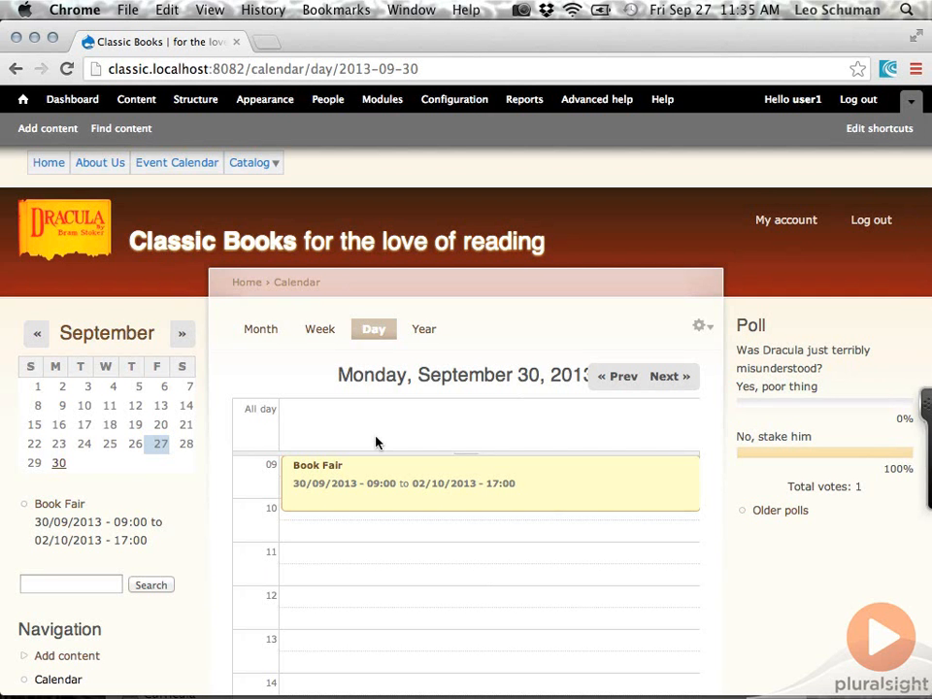
left_click(274, 330)
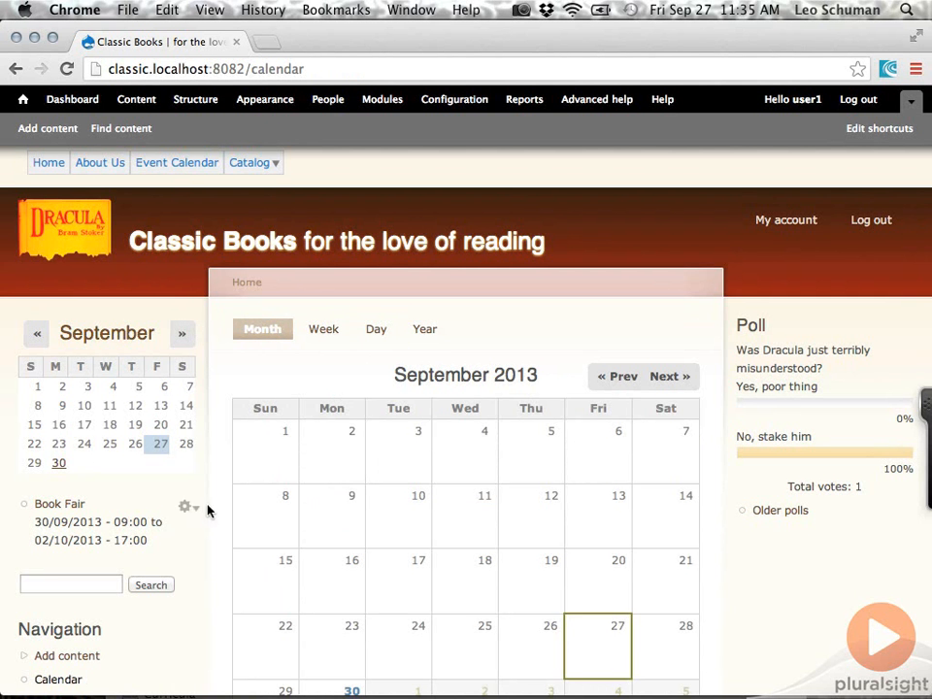
Step: Configure the View: Event Calendar block to show on all pages except calendar*, and save the block
left_click(195, 100)
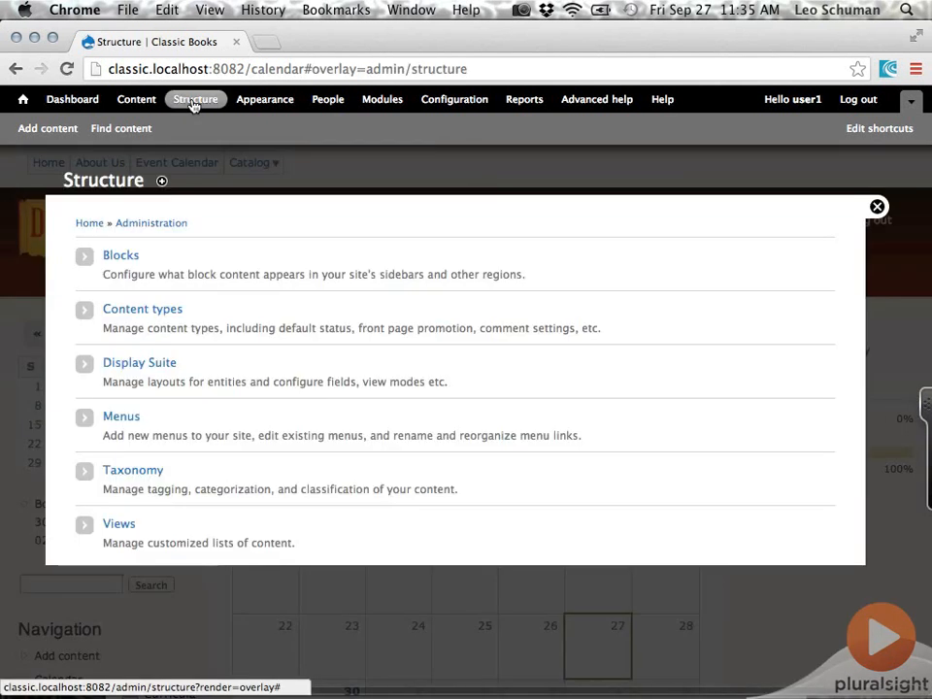
left_click(121, 255)
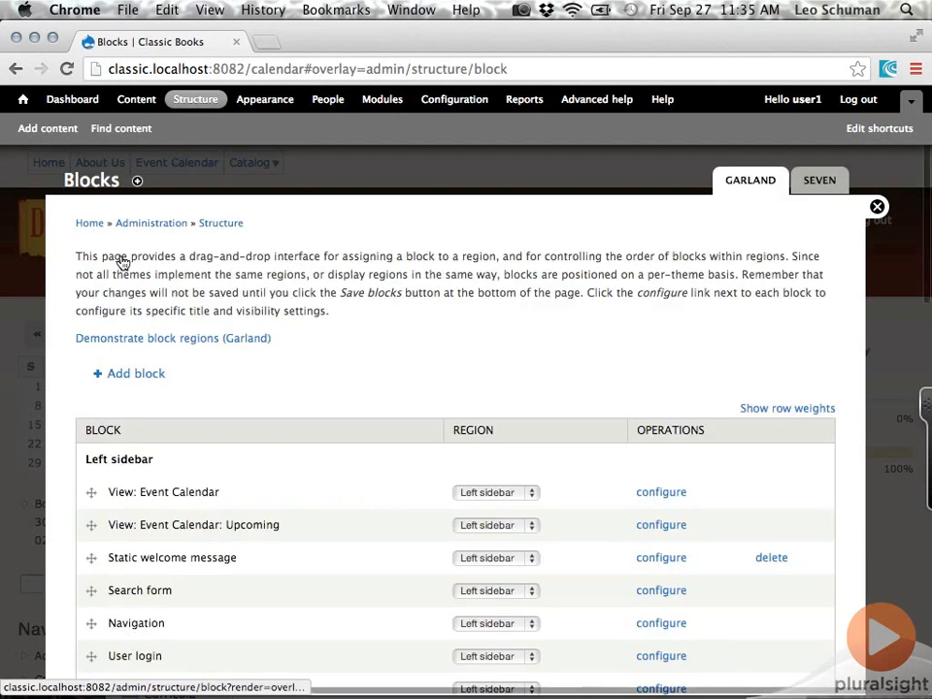
scroll(301, 454, "down", 3)
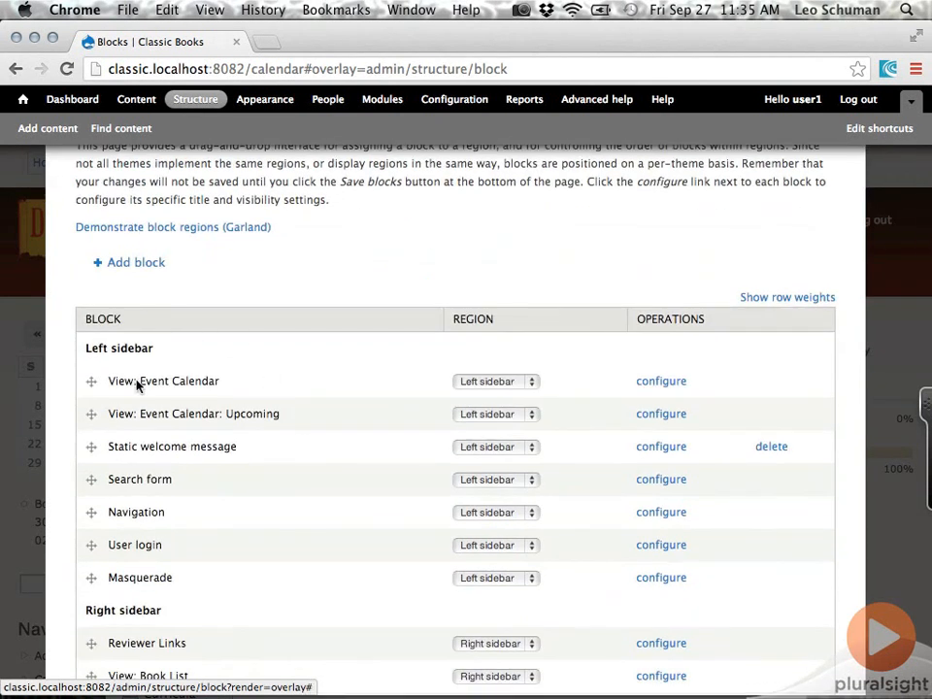
left_click(658, 384)
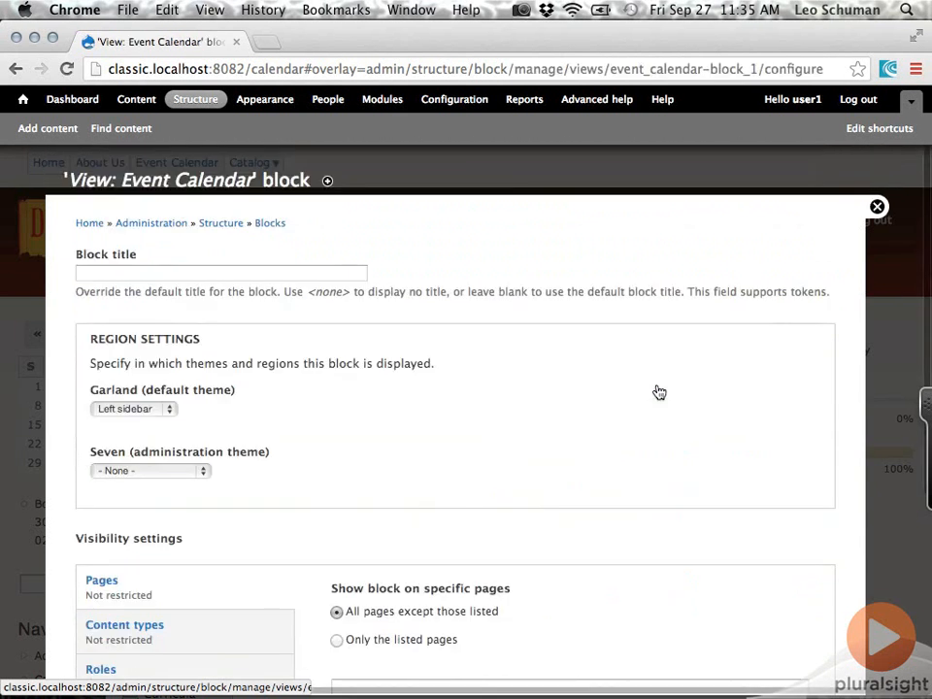
scroll(377, 544, "down", 5)
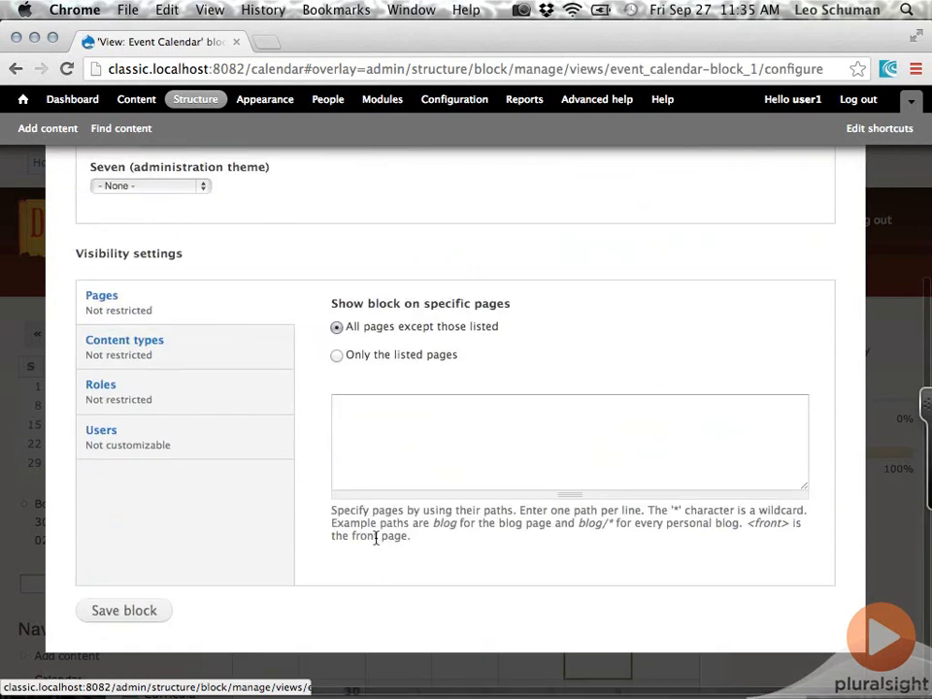
left_click_drag(510, 330, 350, 327)
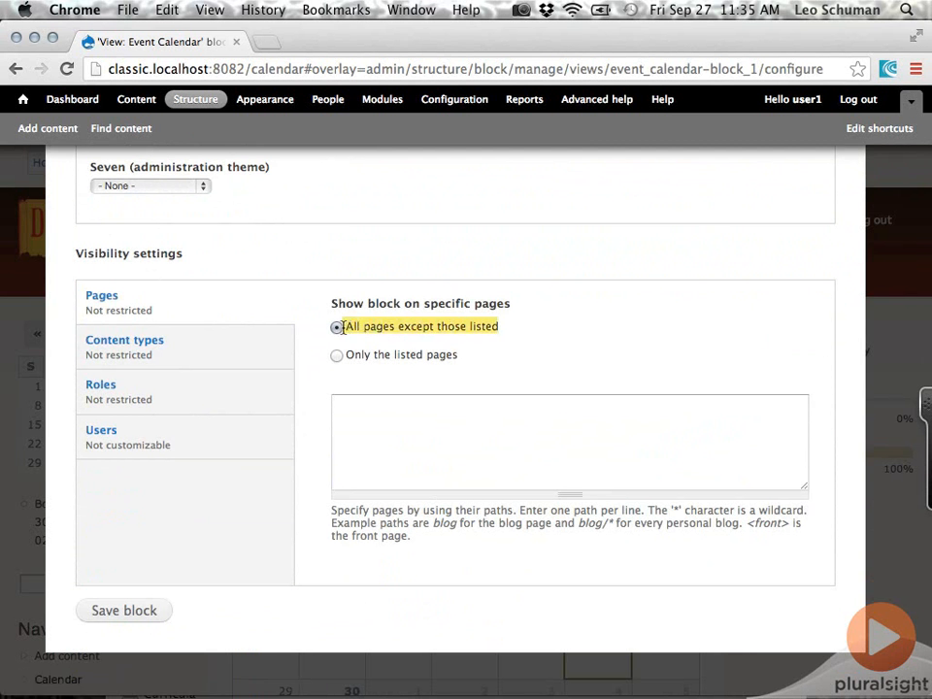
left_click(468, 447)
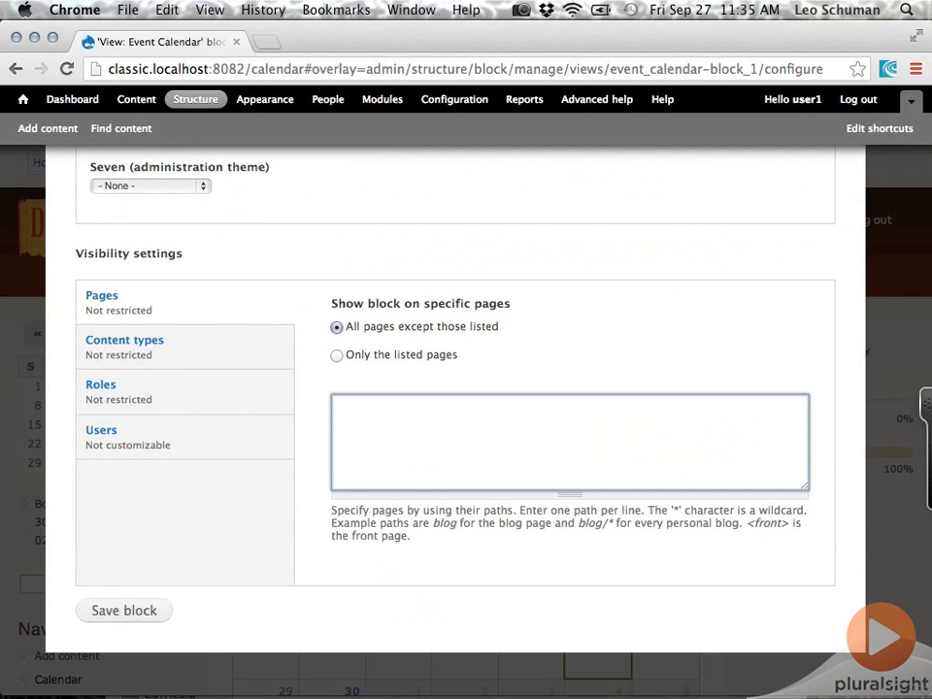
type("cal3")
key("BackSpace")
type("endar*")
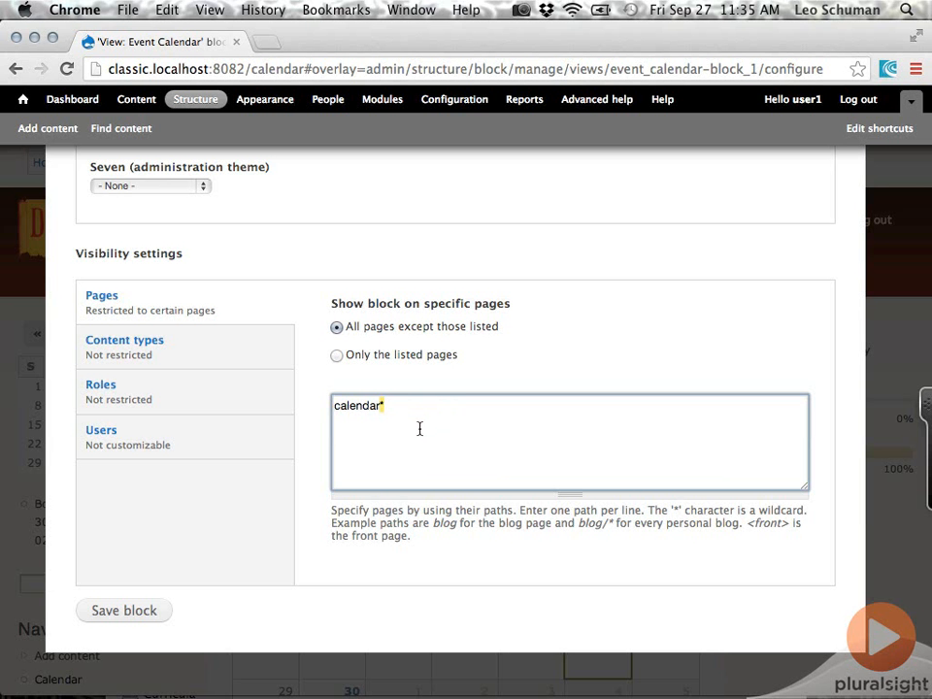
left_click(128, 610)
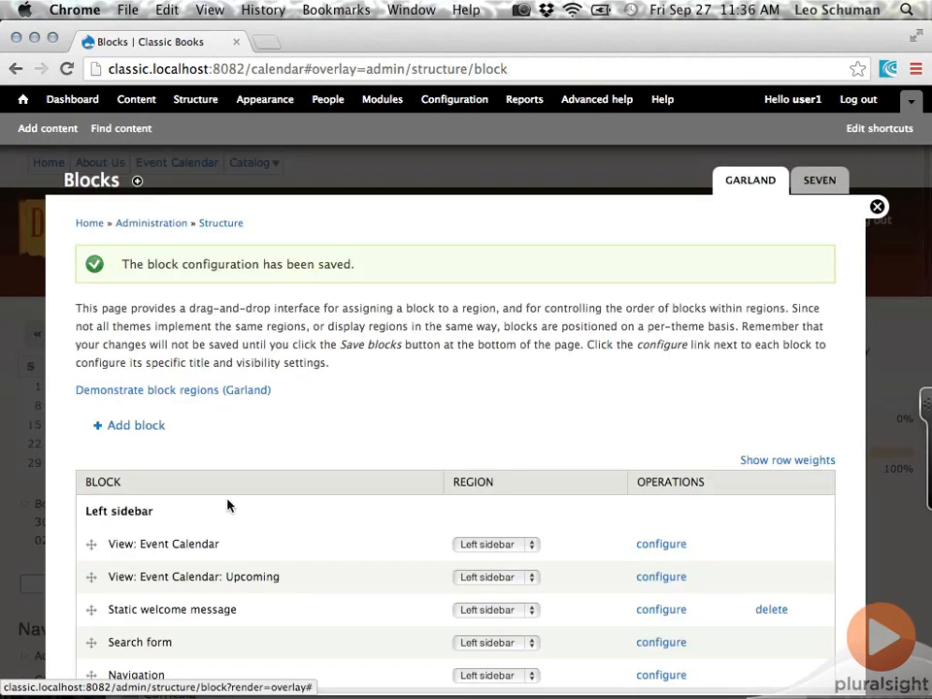
Step: From the home page, open September 30 in the mini calendar and check the sidebar on the month, week, day and year calendar pages
left_click(24, 100)
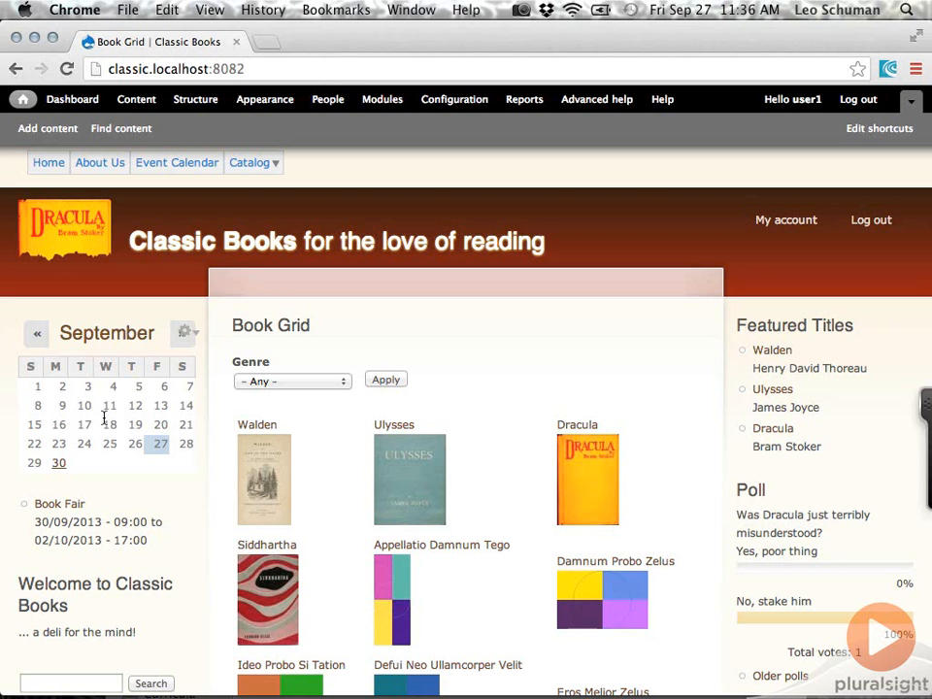
left_click(58, 466)
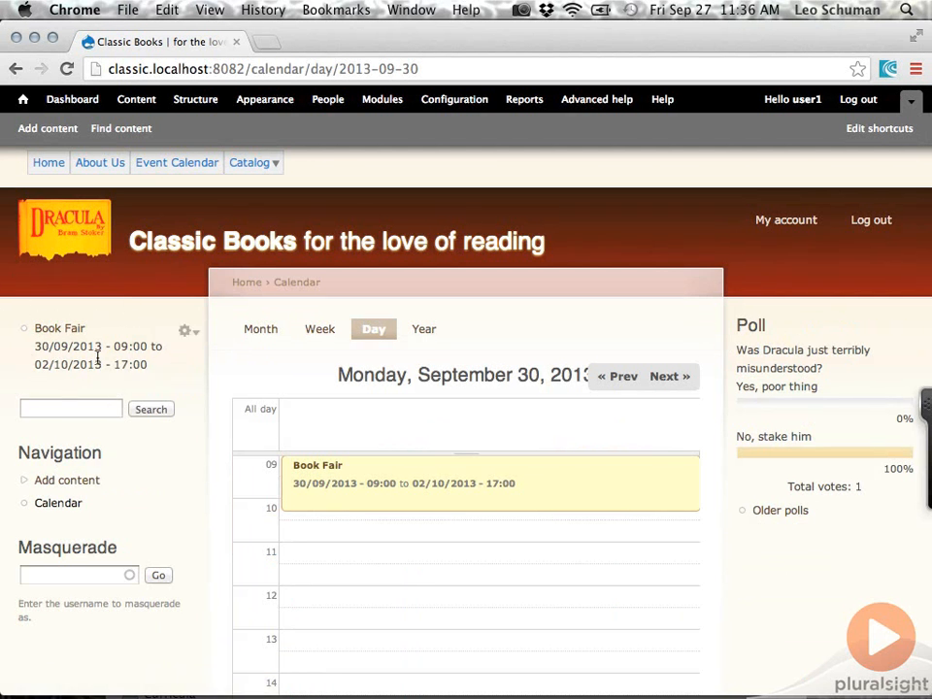
left_click(273, 335)
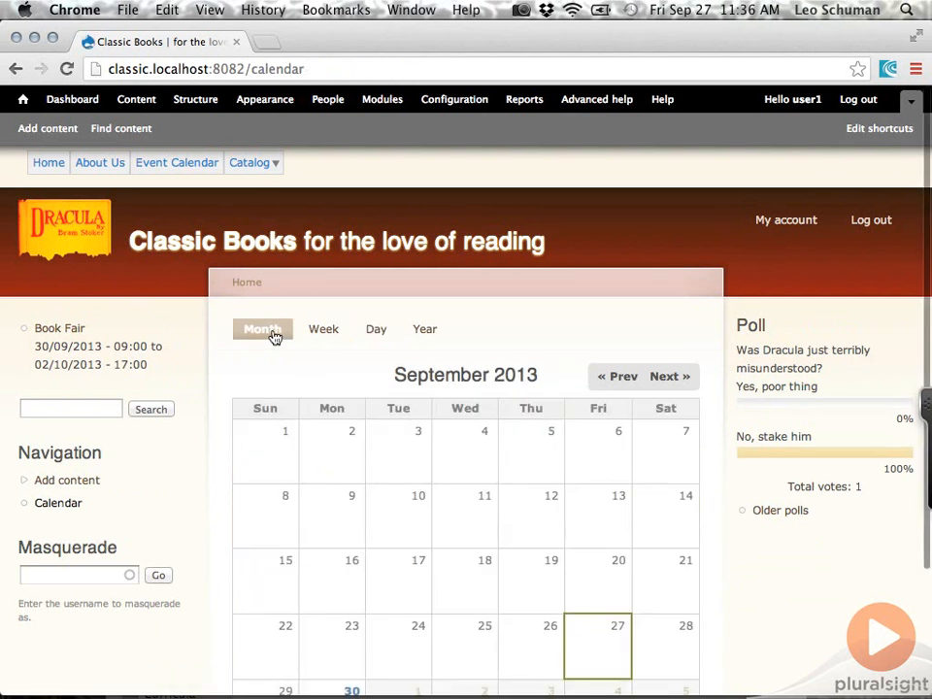
left_click(329, 334)
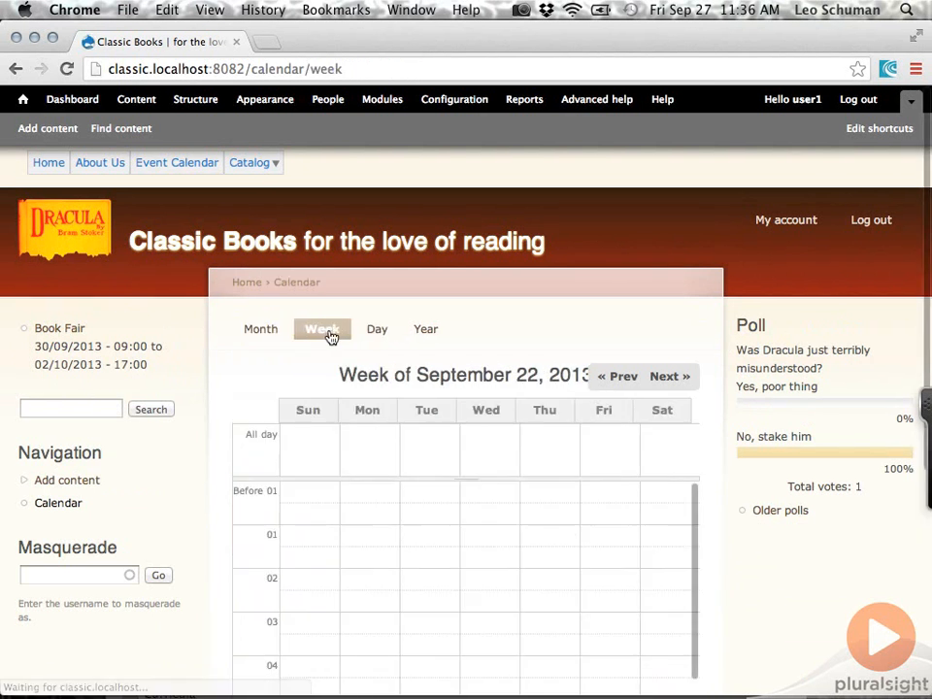
left_click(372, 335)
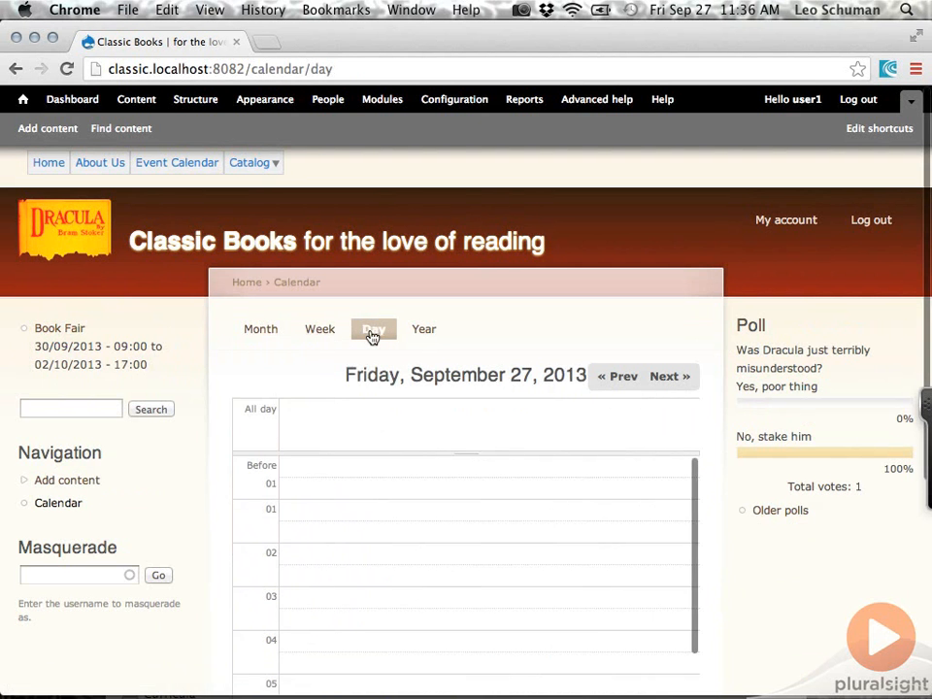
left_click(418, 333)
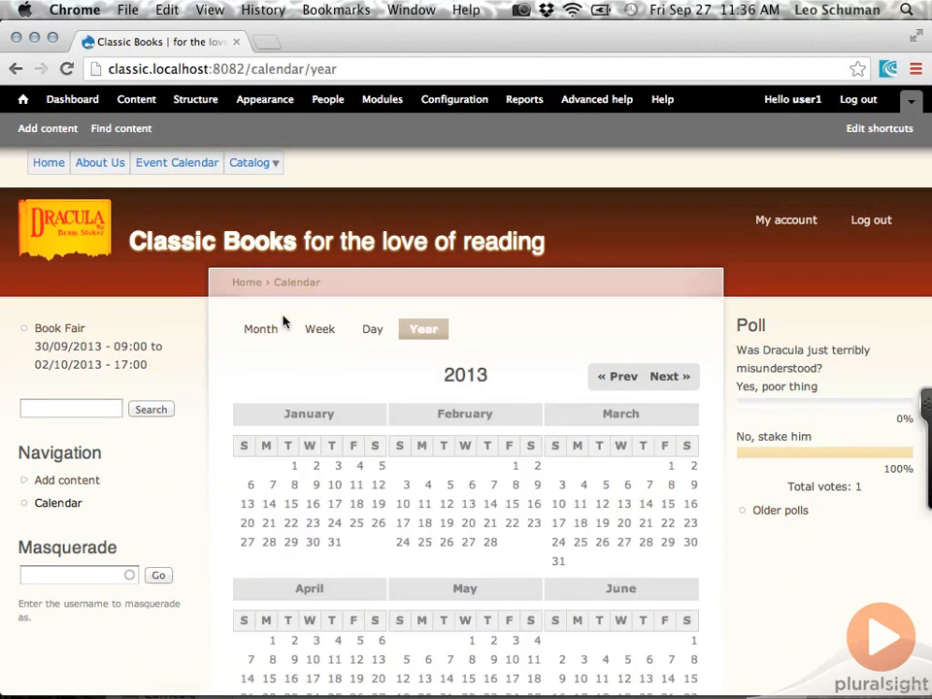
Step: Check the sidebar calendar on the About Us, Catalog, Book Grid and Book List pages, and open September 30 from it
left_click(111, 172)
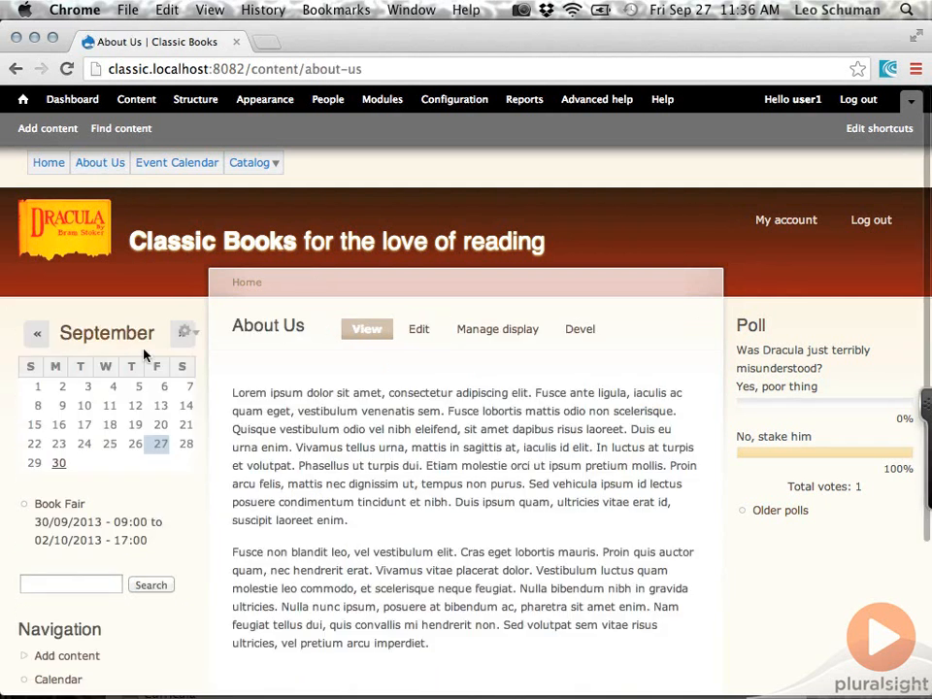
left_click(247, 169)
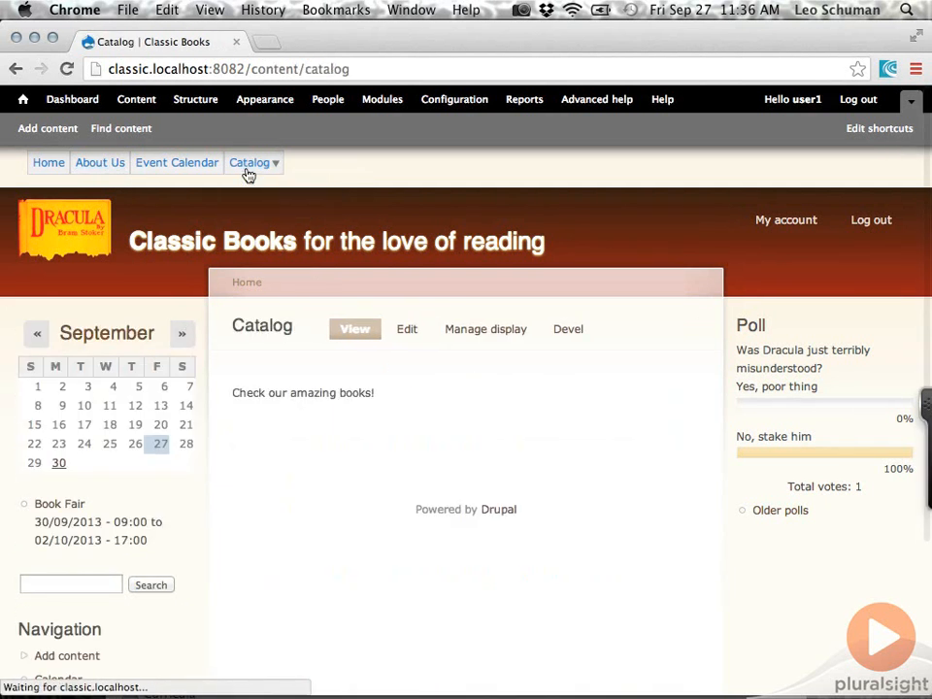
mouse_move(246, 172)
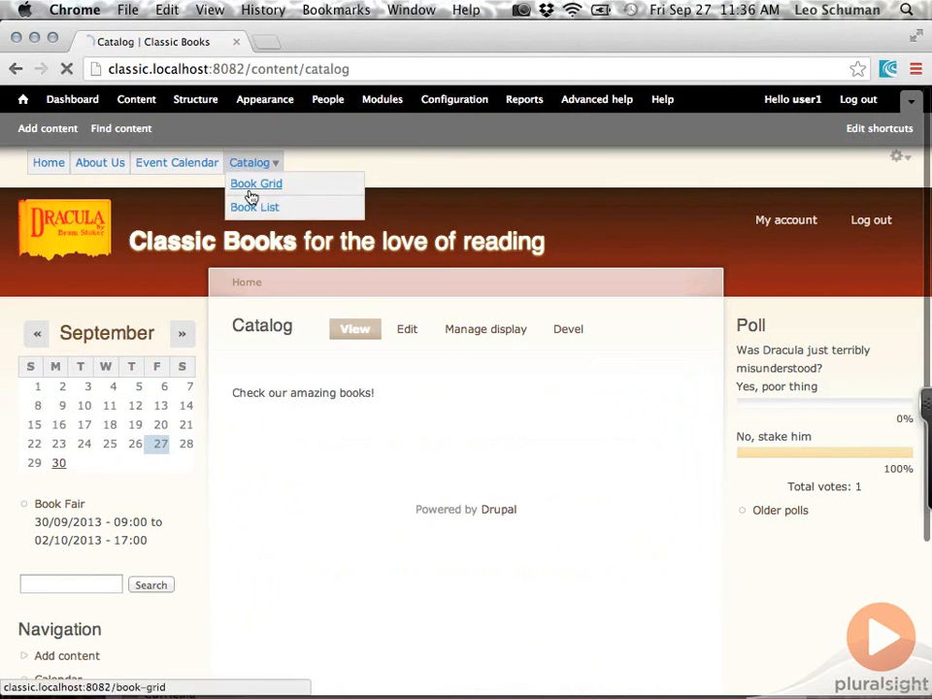
left_click(251, 194)
mouse_move(254, 176)
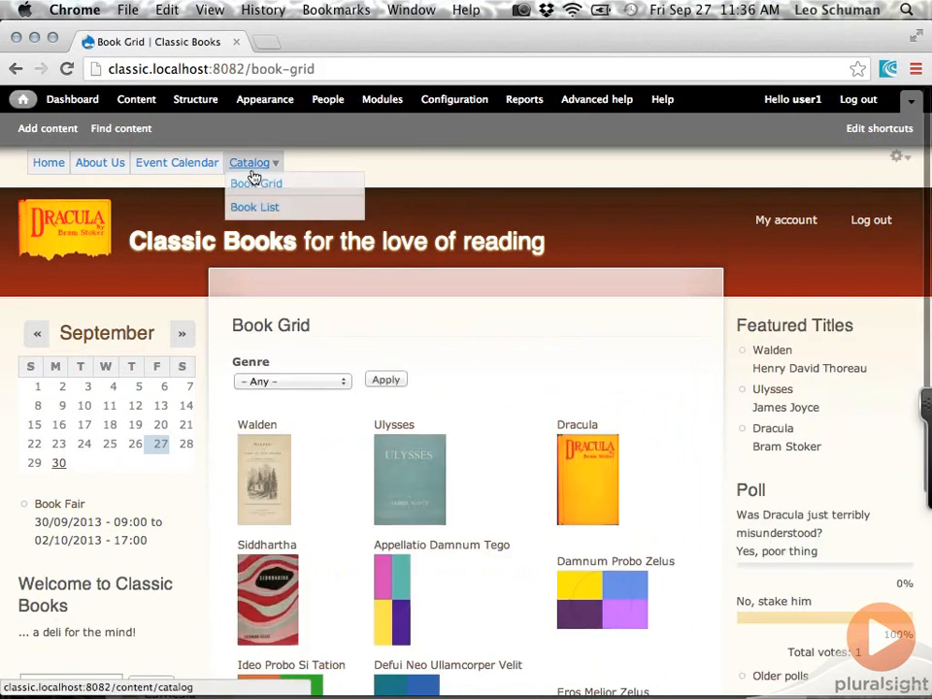
left_click(251, 208)
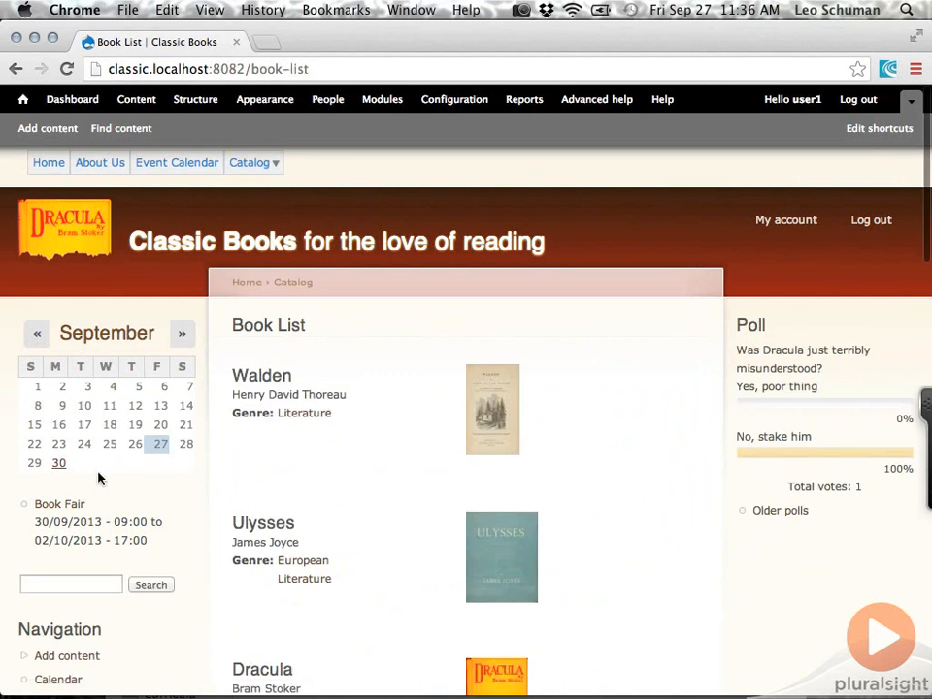
left_click(60, 466)
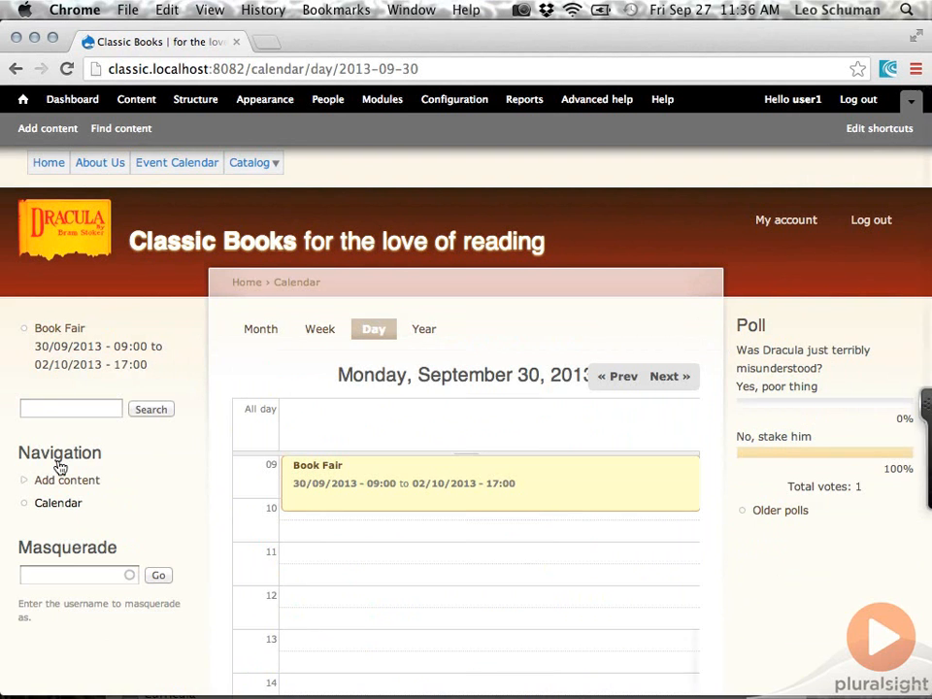